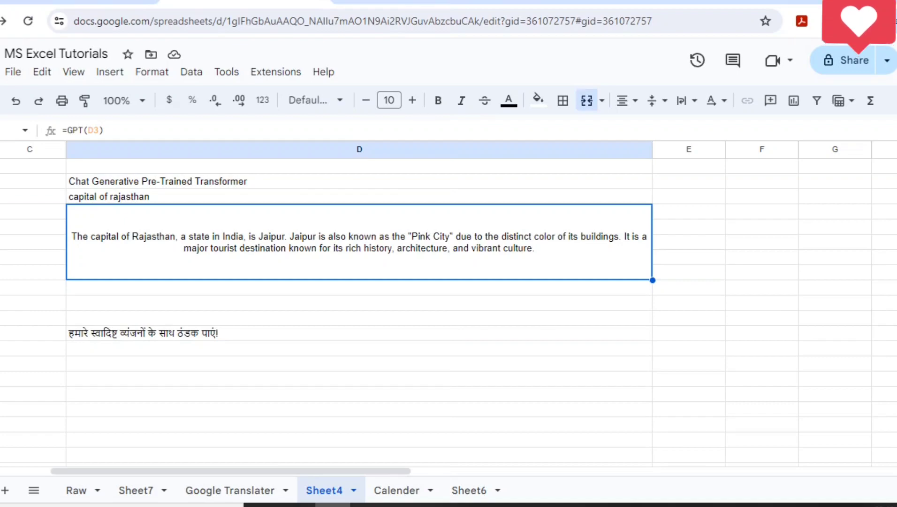
Step: Examine the heading, the prompt, the GPT answer formula and the Hindi GPT_TRANSLATE formula in column D
left_click(359, 181)
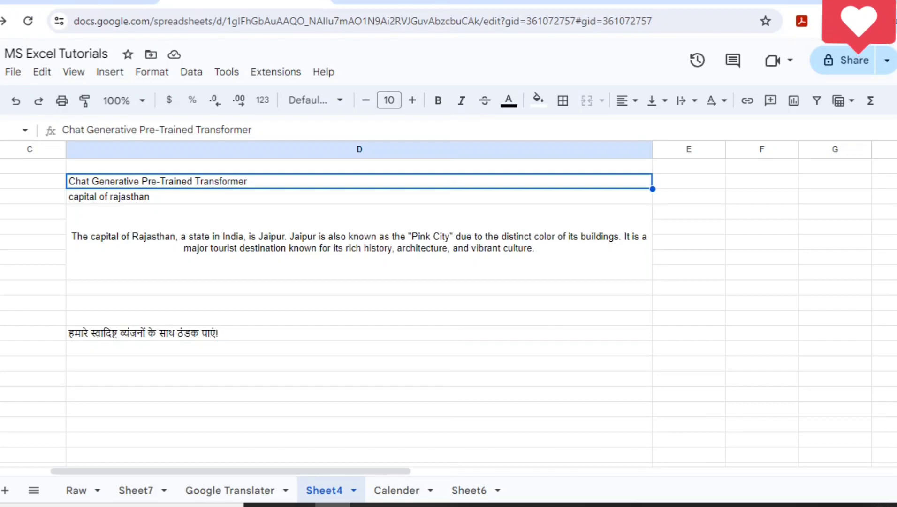
key("Down")
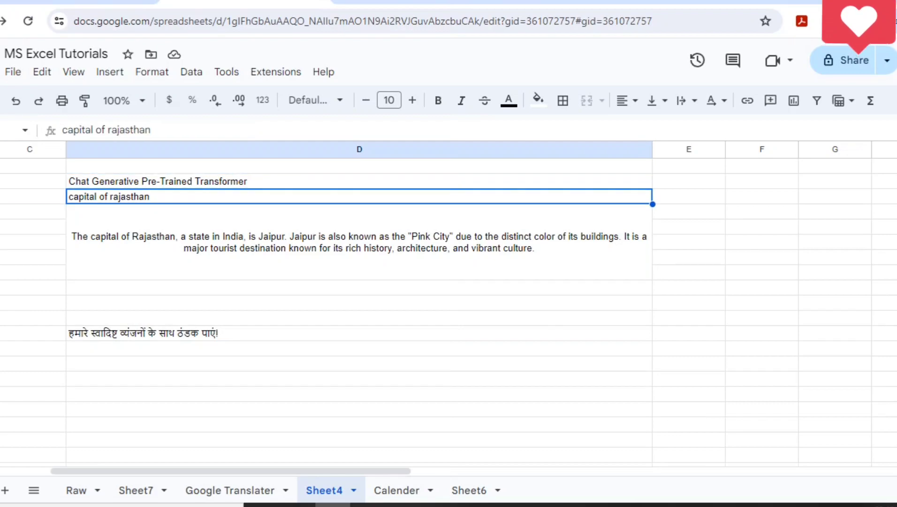
key("Down")
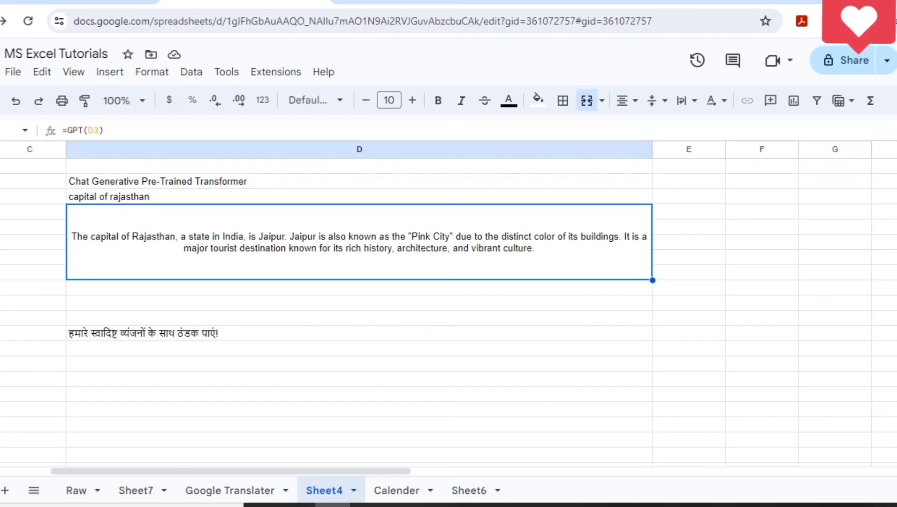
key("Up")
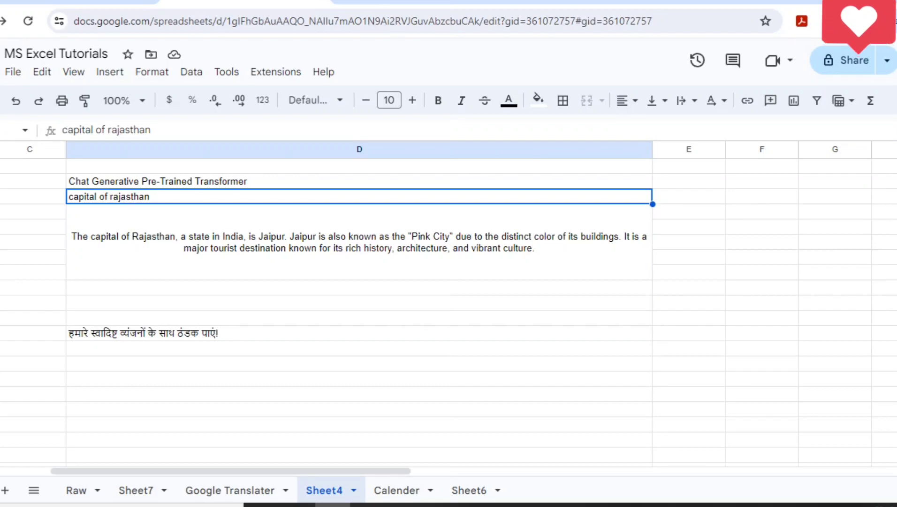
key("Down")
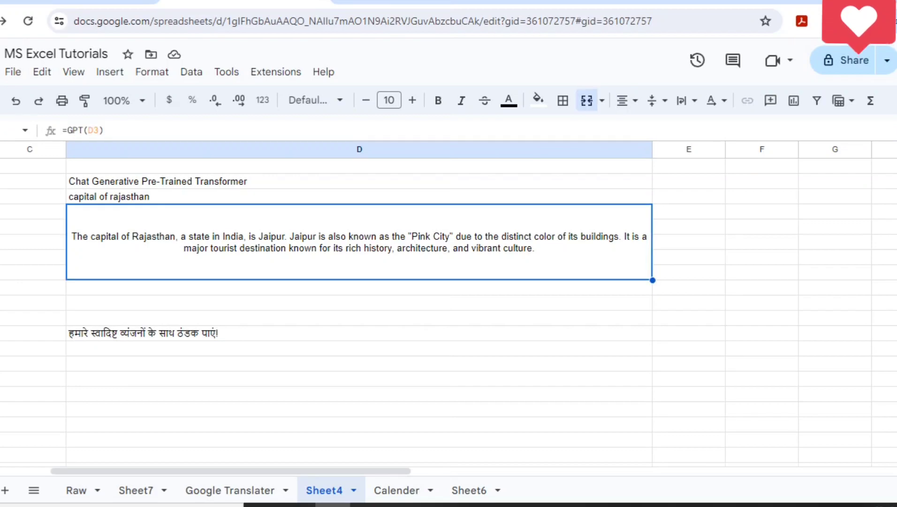
left_click(359, 333)
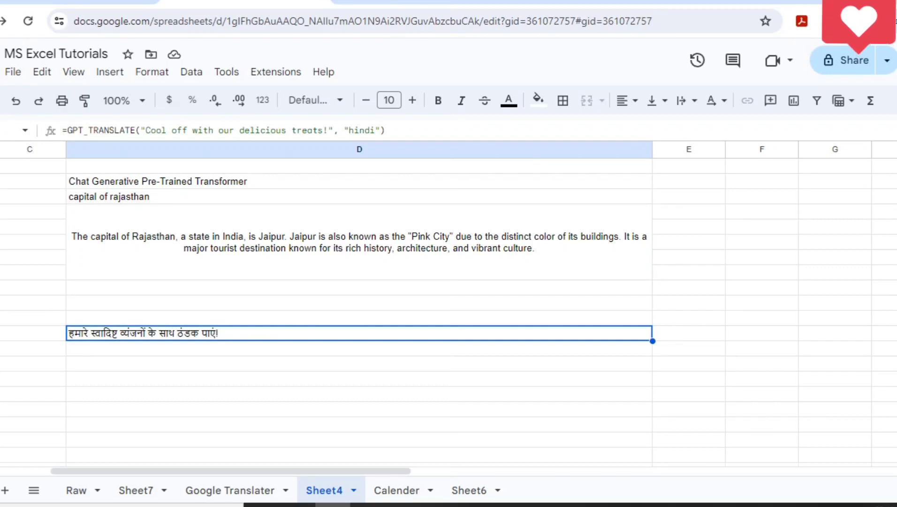
key("Up")
key("Up")
key("Up")
key("Up")
key("Up")
key("Up")
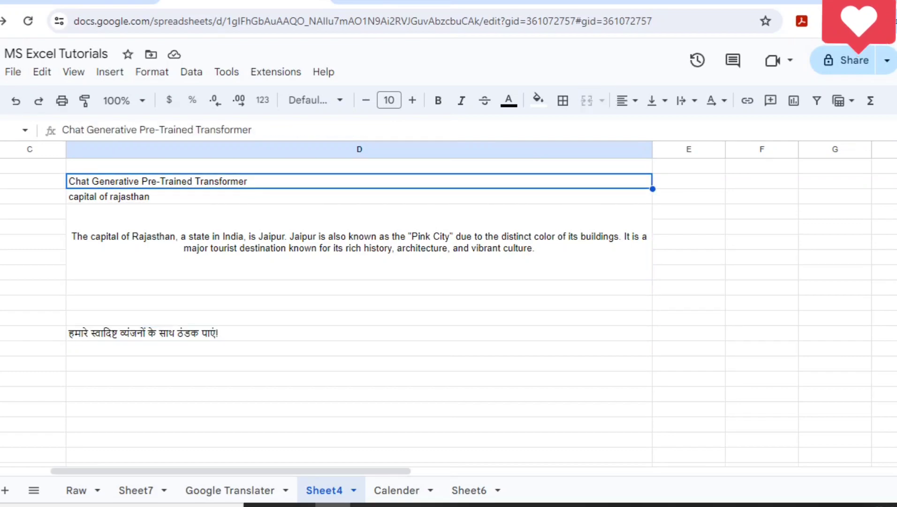
Step: Highlight the column D examples from the heading through the Hindi translation, then select only the merged GPT answer cell
key("shift+Down")
key("shift+Down")
key("shift+Down")
key("shift+Down")
key("shift+Down")
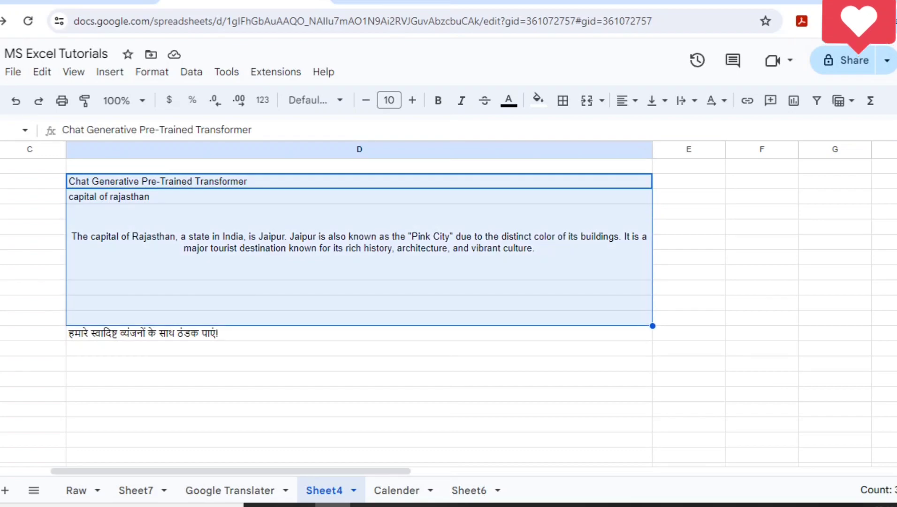
key("shift+Down")
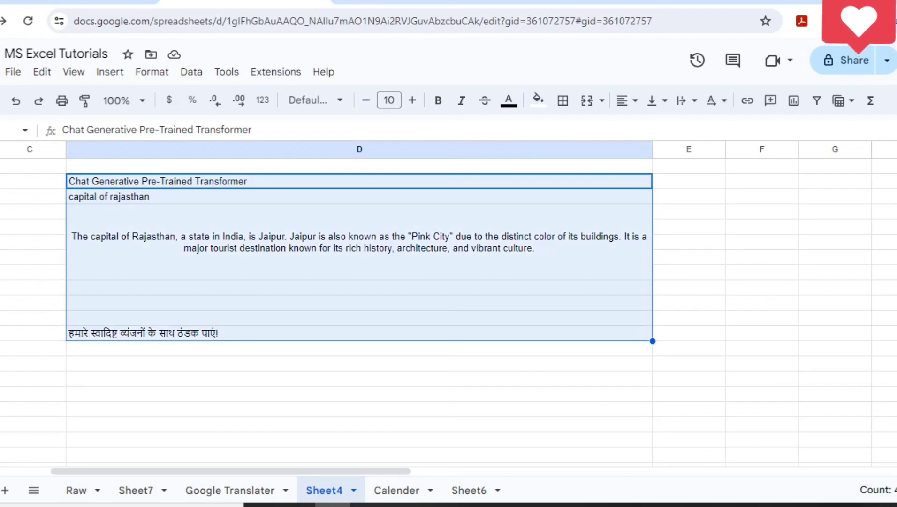
left_click(359, 242)
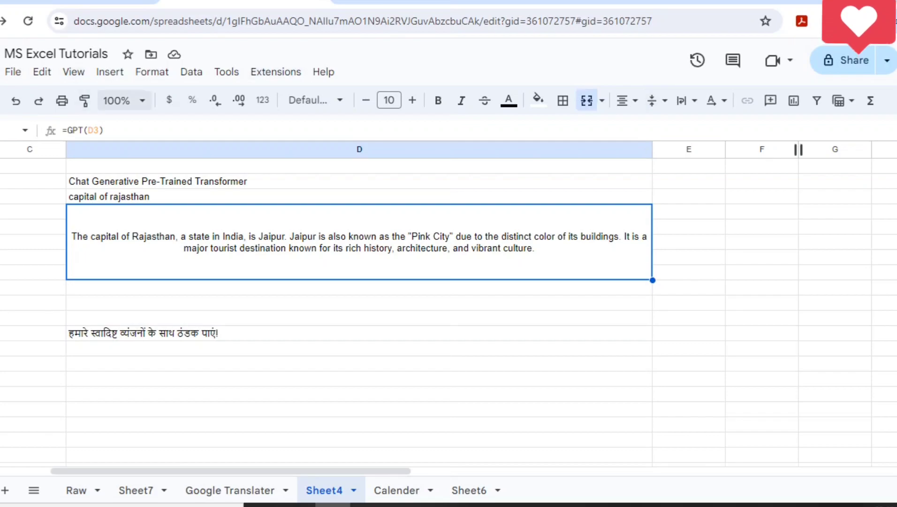
Step: Open the add-on marketplace for the spreadsheet and search it for "chat gpt"
left_click(276, 71)
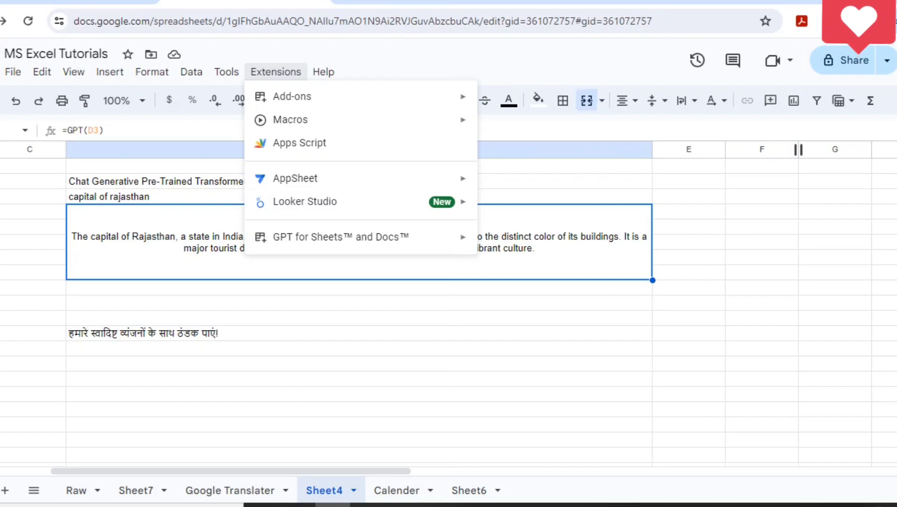
mouse_move(292, 97)
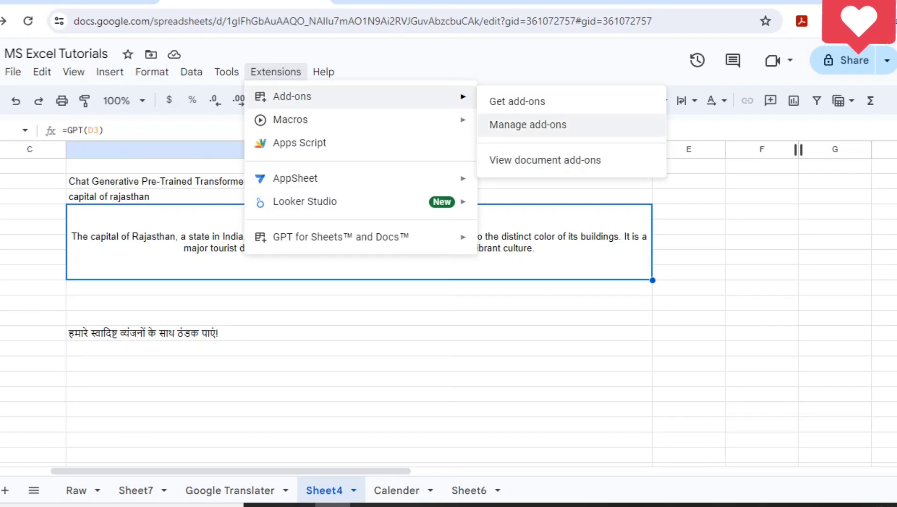
left_click(517, 102)
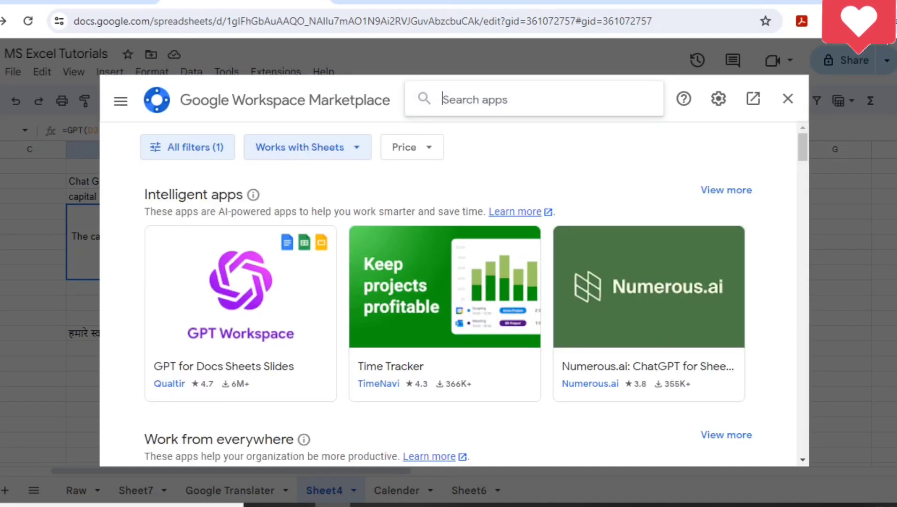
type("chat")
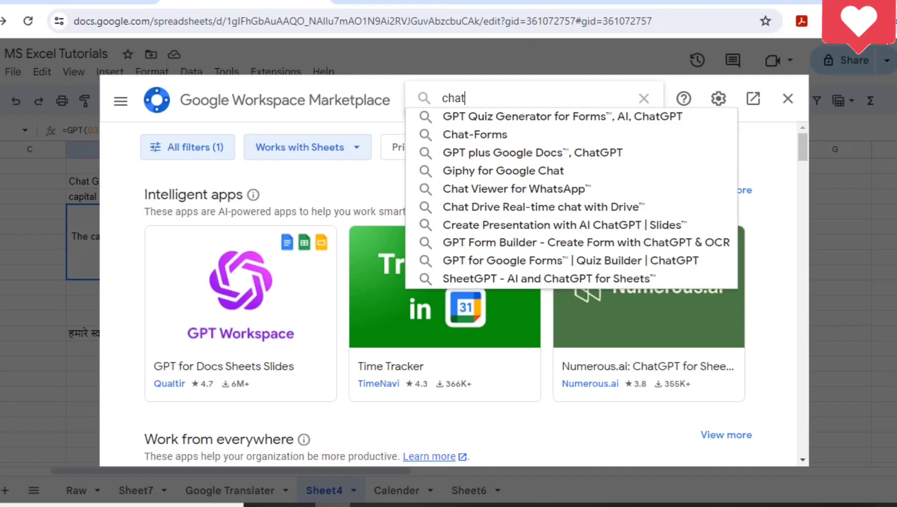
type(" gp")
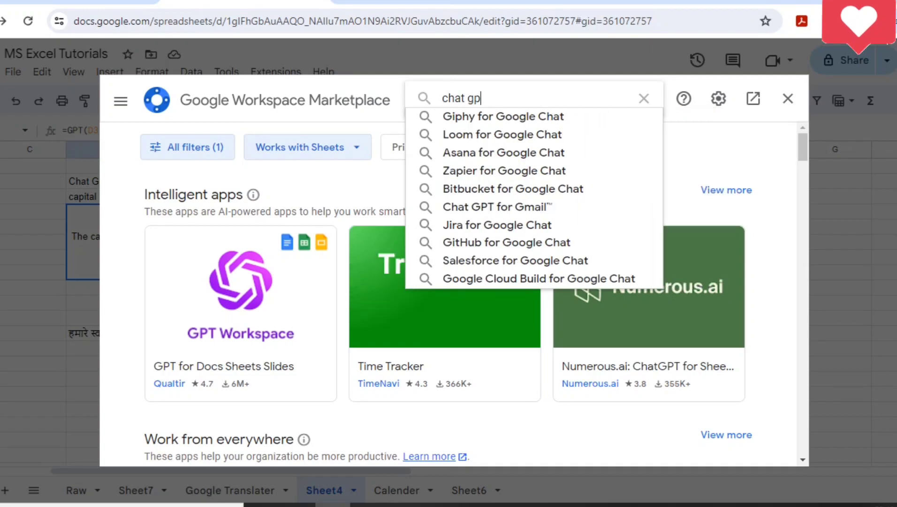
type("t")
key("Return")
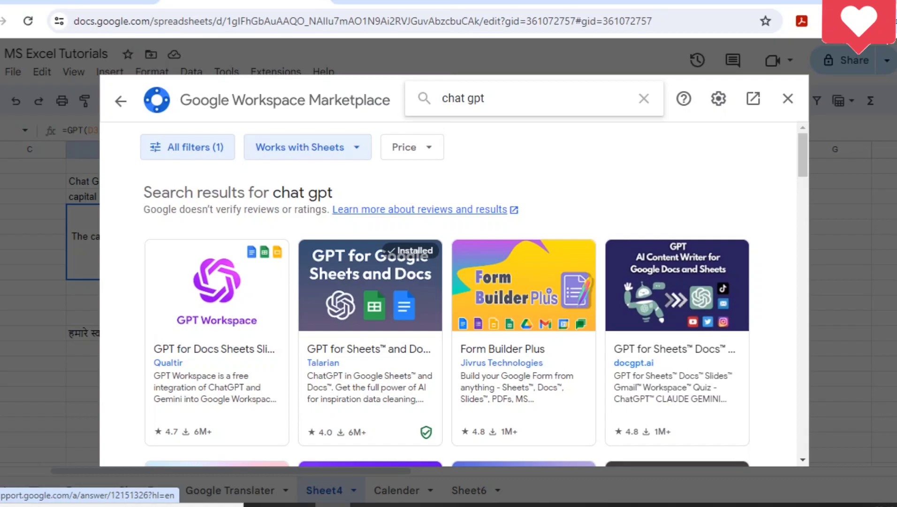
Step: Browse the marketplace results, view the listing of Talarian's GPT for Sheets and Docs add-on, and close the marketplace
scroll(448, 293, "down", 8)
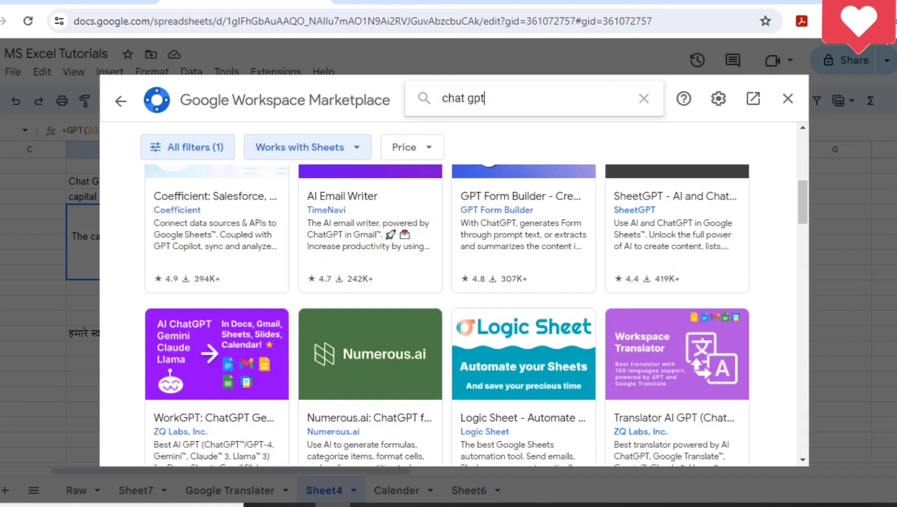
scroll(448, 293, "down", 2)
scroll(448, 293, "down", 4)
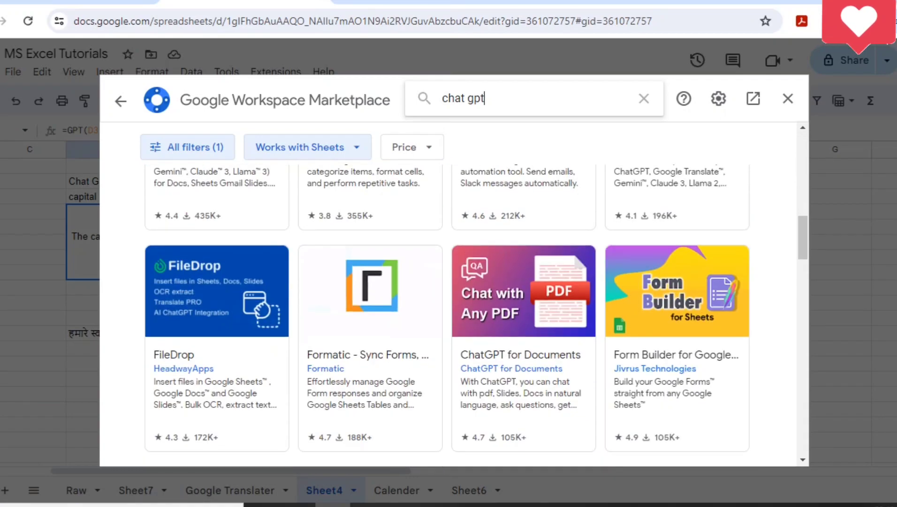
scroll(737, 309, "up", 5)
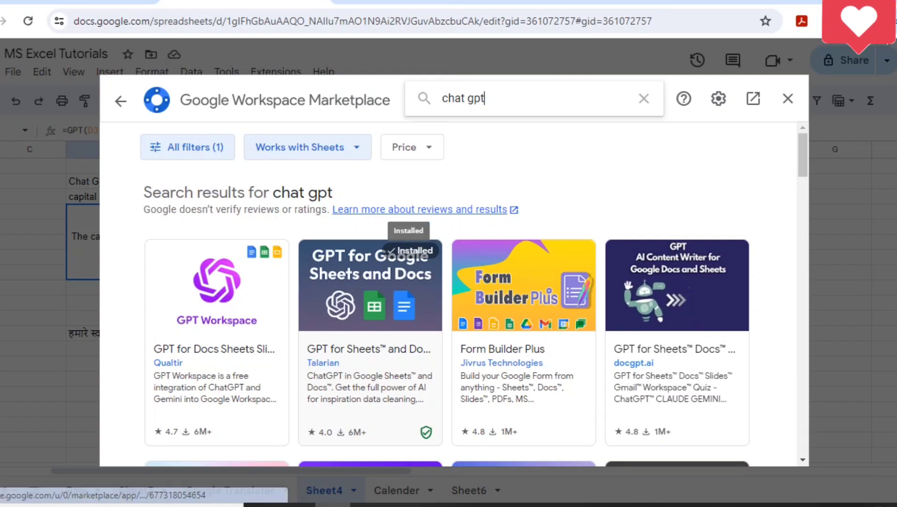
scroll(371, 290, "down", 3)
scroll(370, 267, "down", 1)
scroll(370, 268, "up", 1)
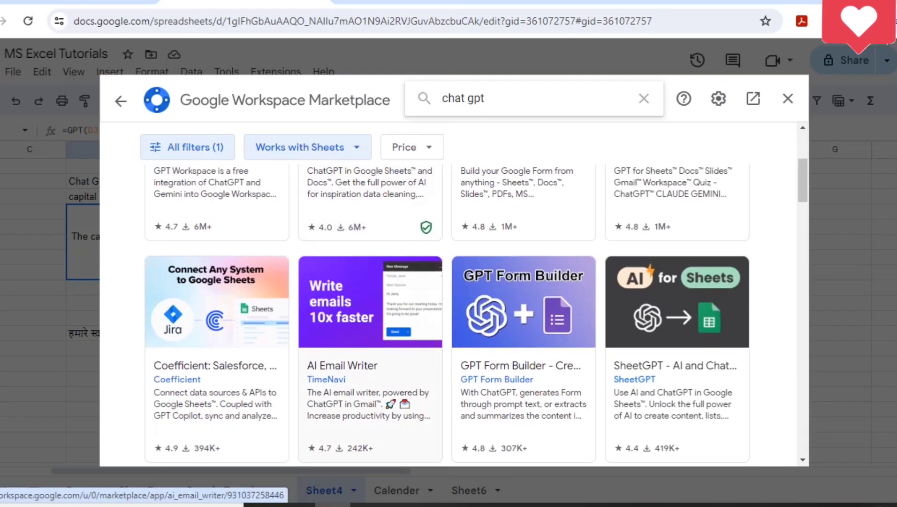
scroll(371, 291, "up", 3)
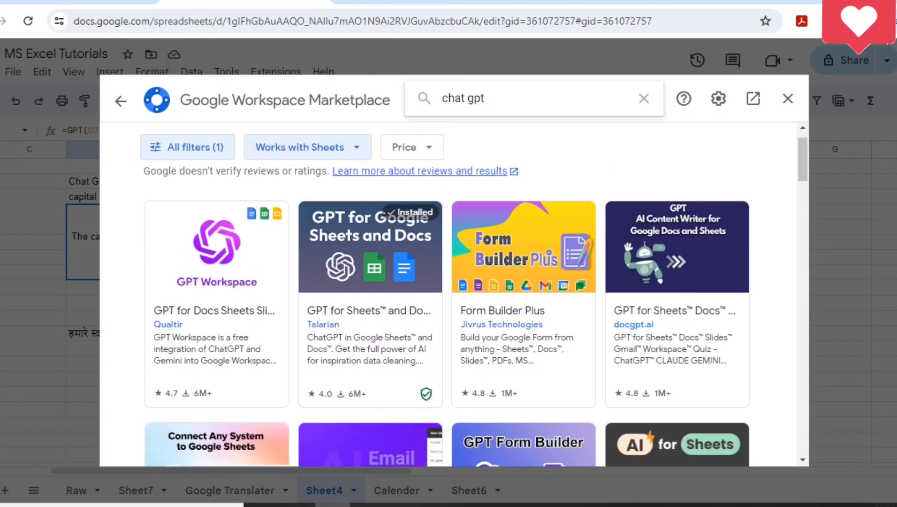
left_click(370, 300)
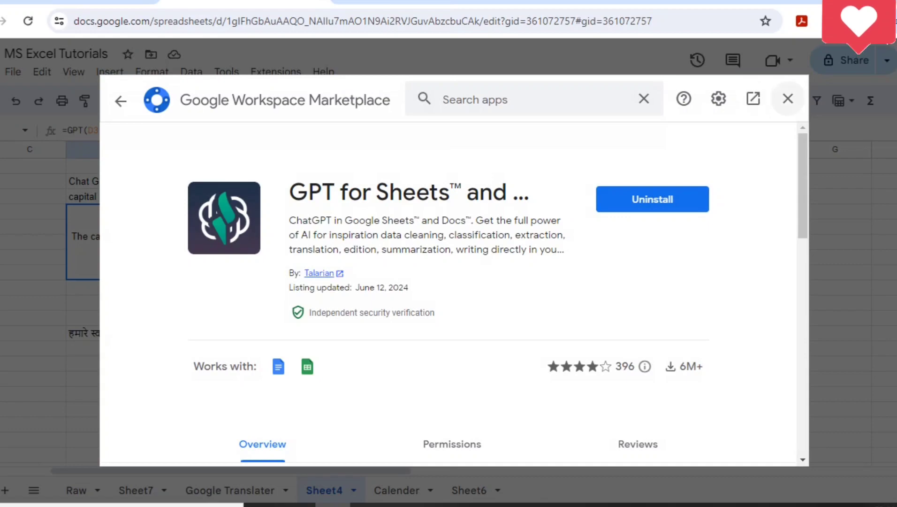
left_click(787, 99)
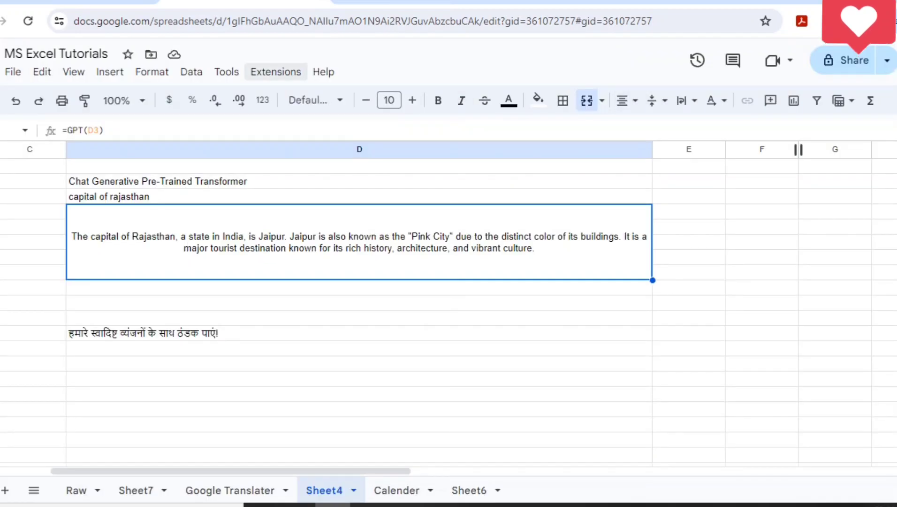
Step: Open the installed GPT for Sheets and Docs add-on beside the spreadsheet
left_click(276, 72)
mouse_move(338, 237)
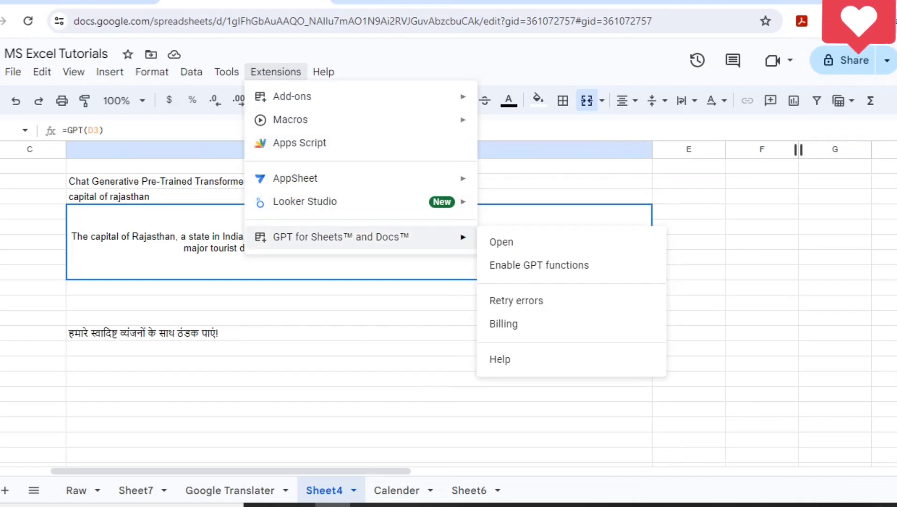
left_click(501, 241)
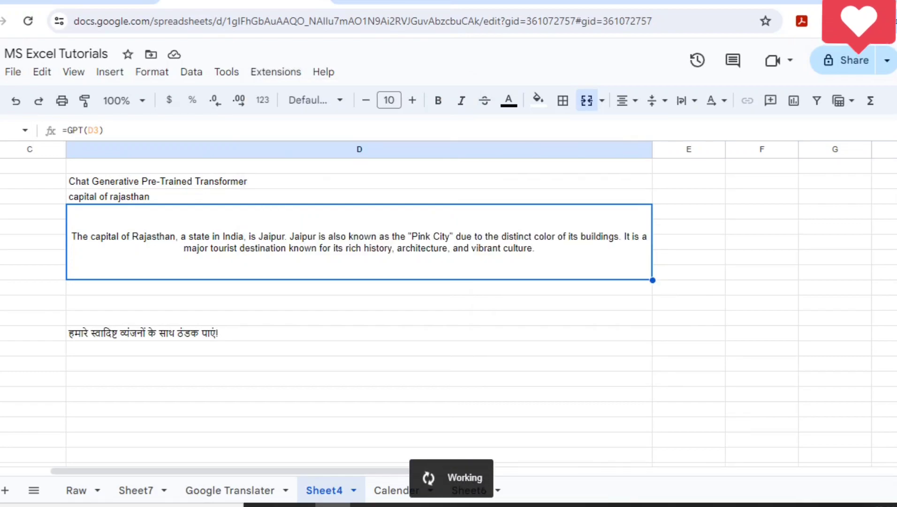
left_click(276, 72)
mouse_move(341, 237)
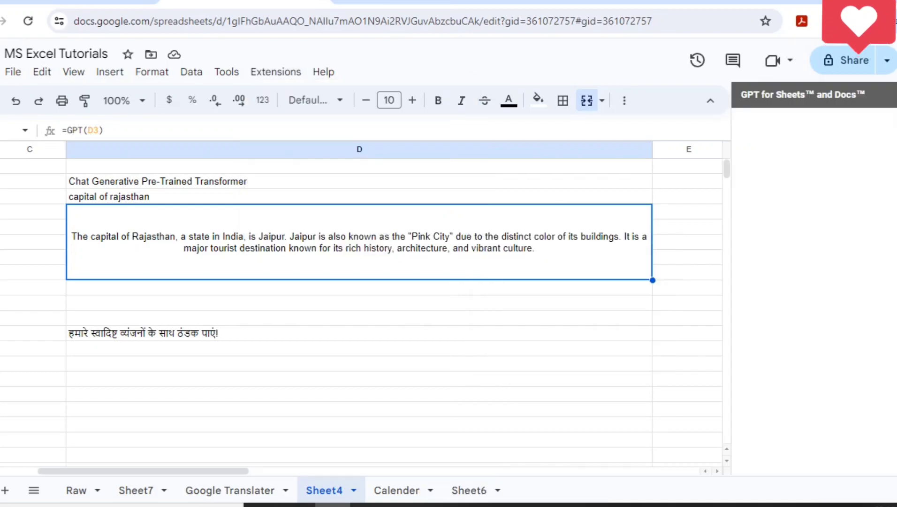
Step: Enable GPT functions in this spreadsheet and continue to the GPT for Sheets and Docs home view
left_click(276, 72)
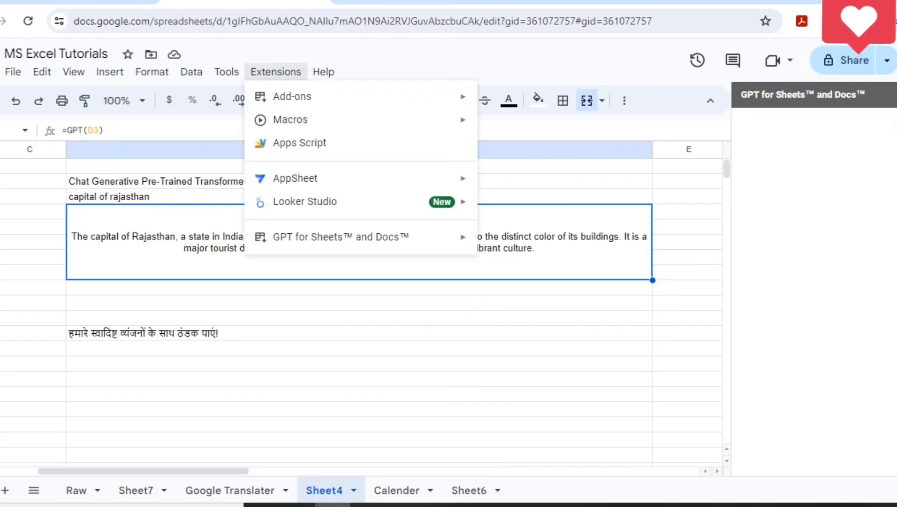
mouse_move(341, 237)
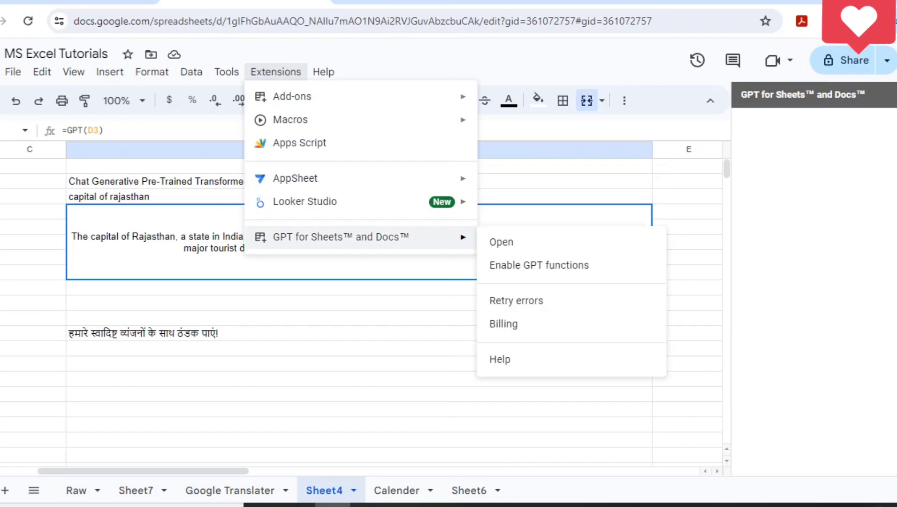
left_click(539, 265)
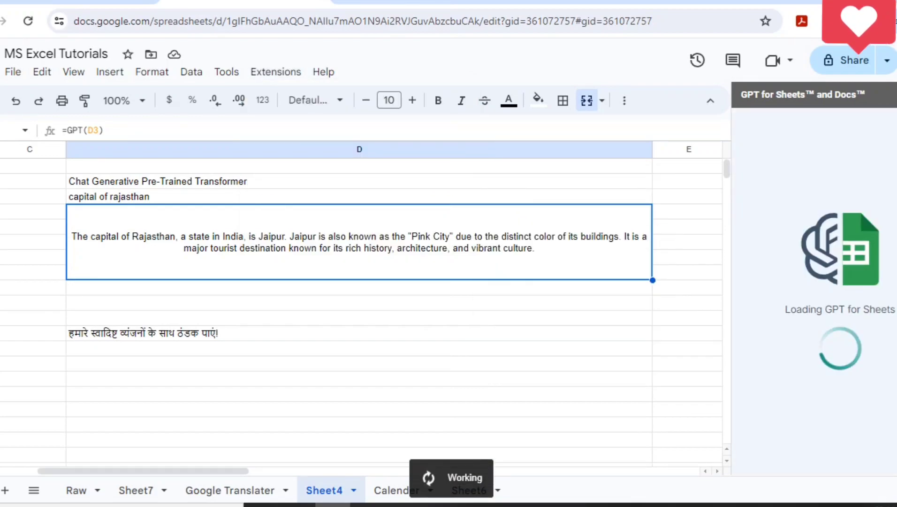
left_click(359, 303)
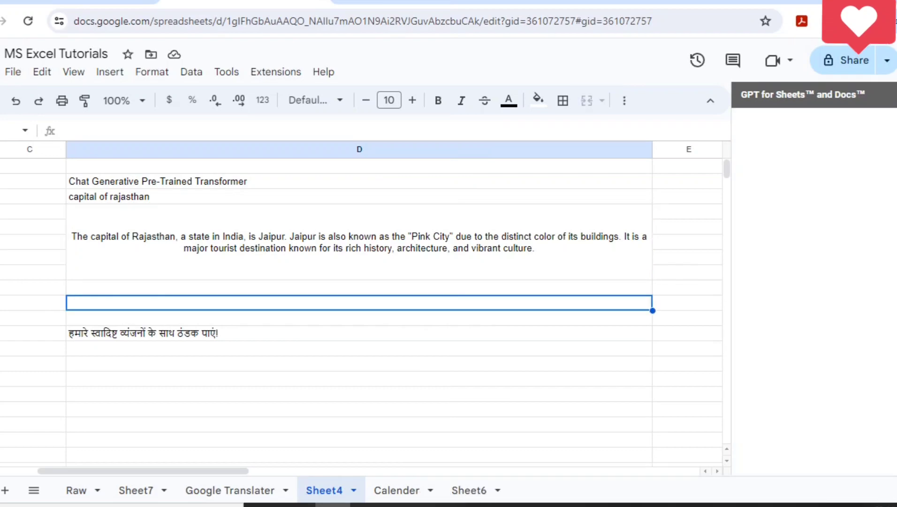
left_click(360, 181)
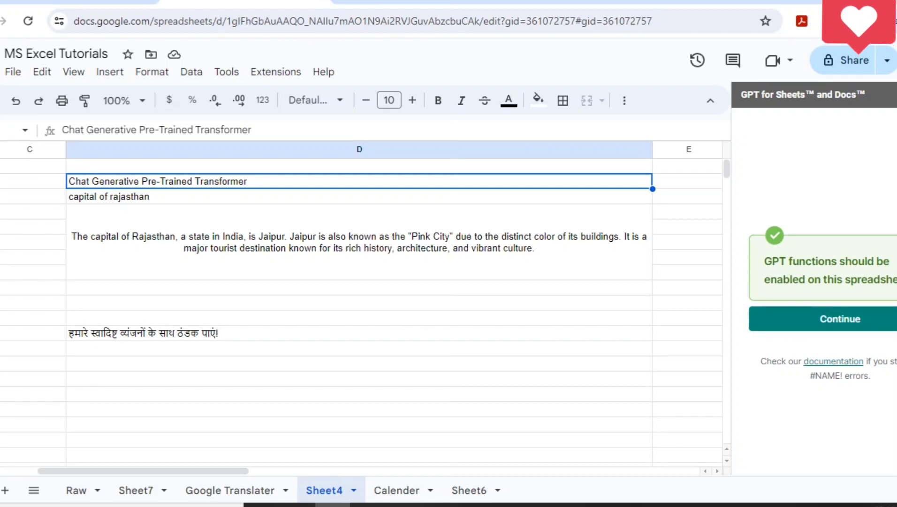
left_click(840, 319)
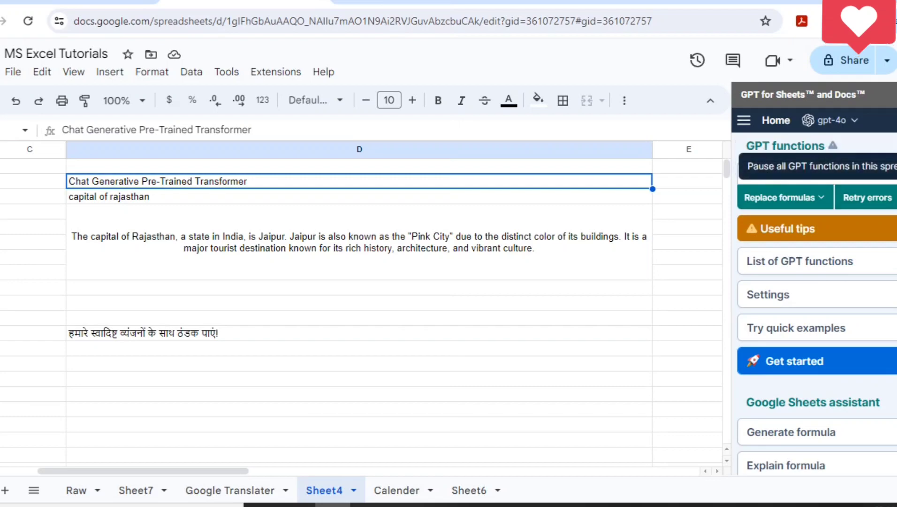
Step: Open the add-on's list of GPT functions and look through the available functions
left_click(817, 260)
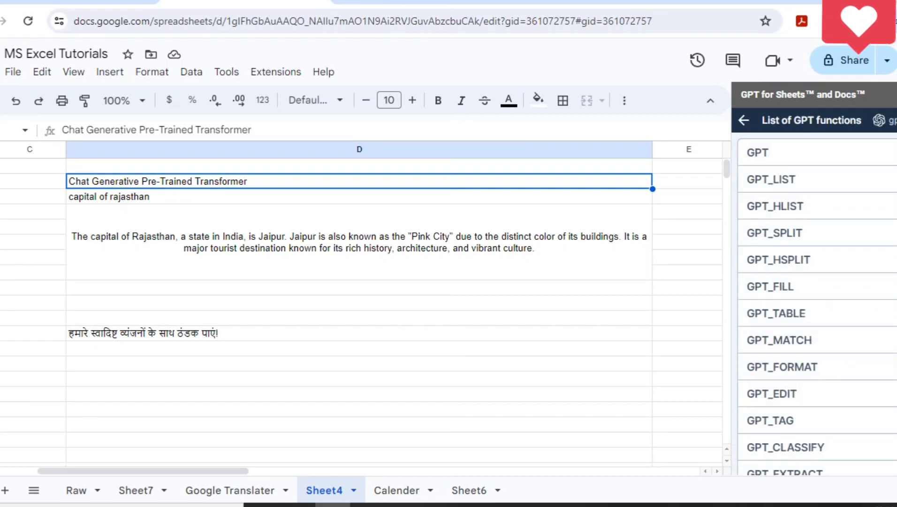
scroll(817, 300, "down", 3)
scroll(817, 300, "up", 3)
scroll(817, 300, "down", 3)
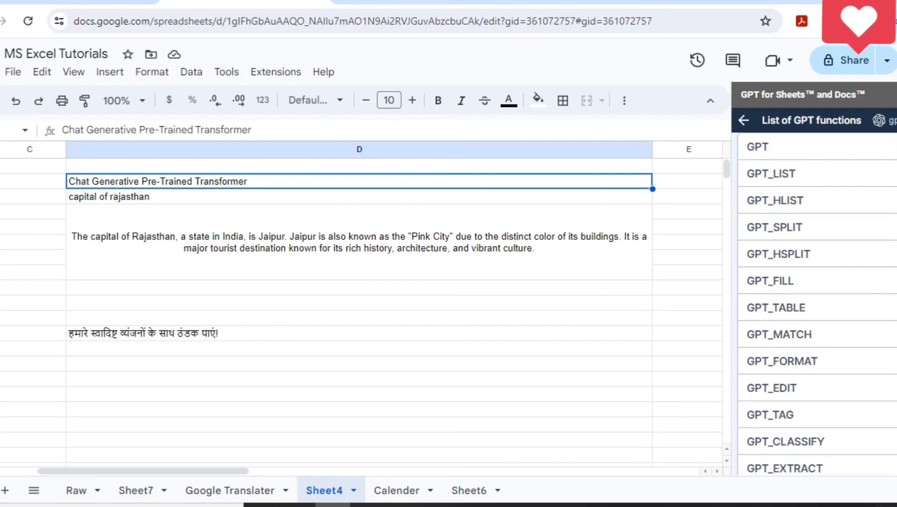
scroll(817, 303, "up", 3)
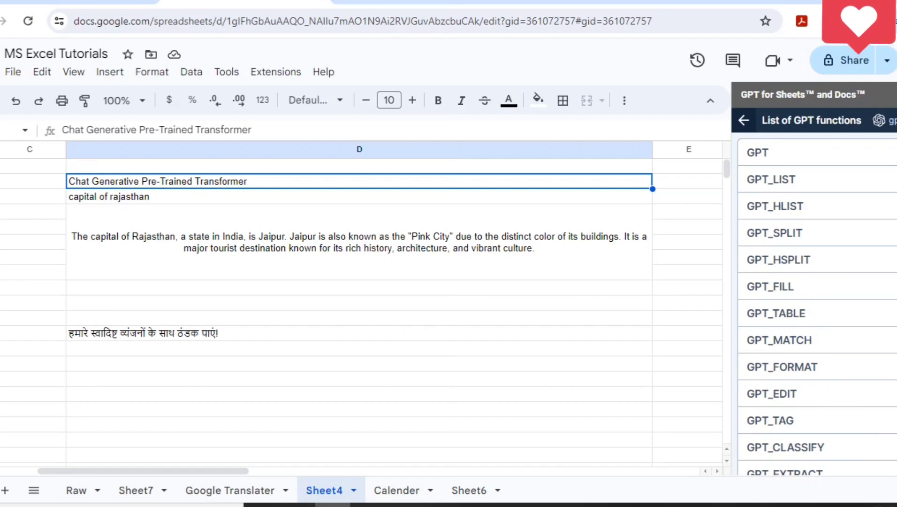
Step: Return to the add-on's home view and expand the Generate formula and Explain formula tools to examine their fields
left_click(743, 121)
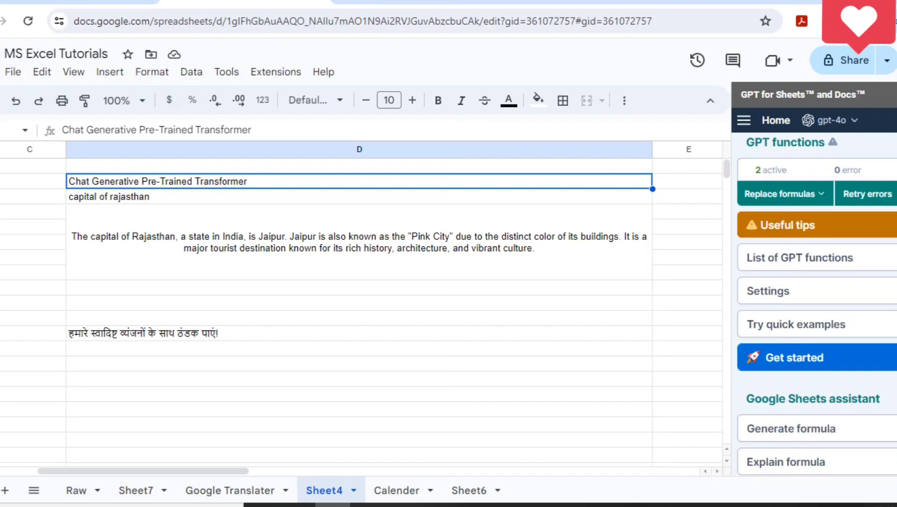
left_click(816, 429)
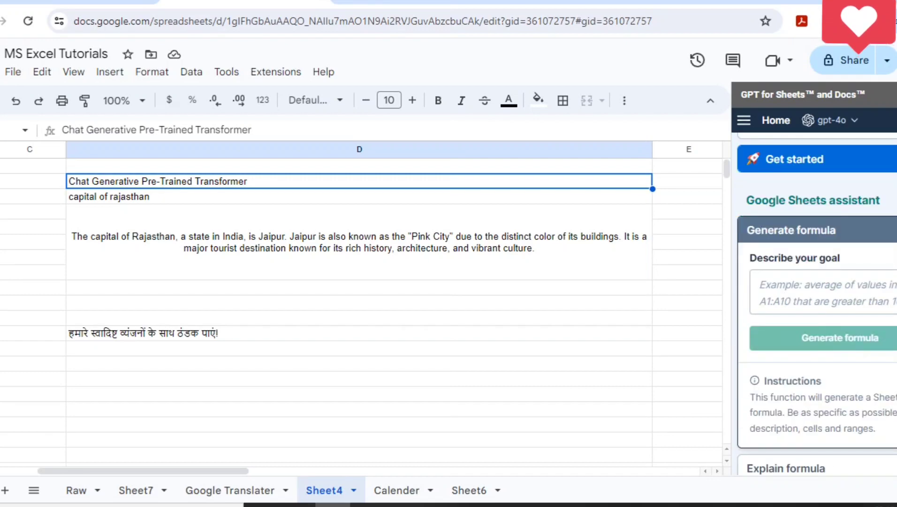
left_click(816, 468)
scroll(817, 399, "down", 2)
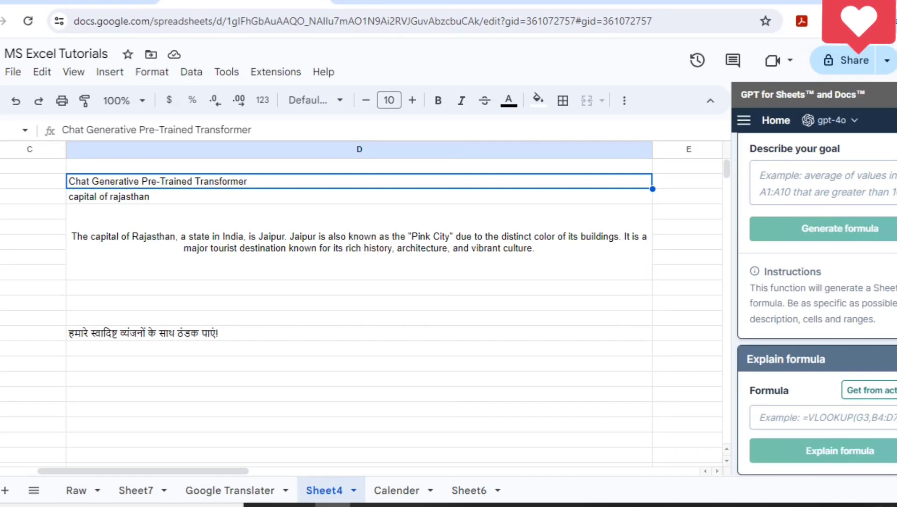
scroll(817, 305, "up", 6)
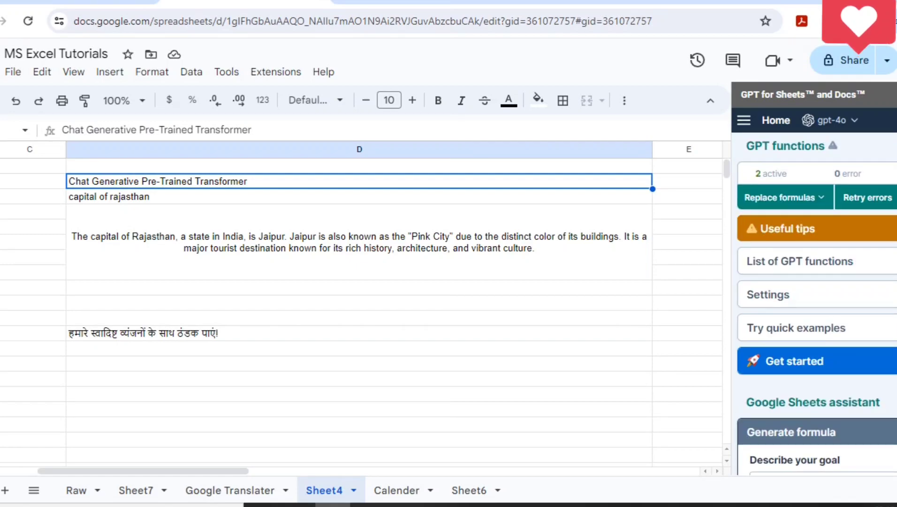
Step: Reopen the add-on's list of GPT functions and expand the GPT function to view its description and example
left_click(359, 288)
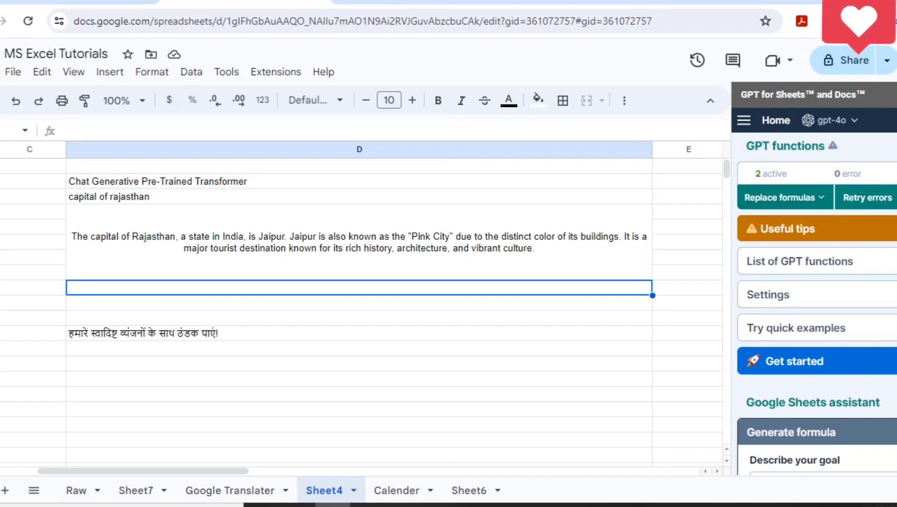
left_click(360, 181)
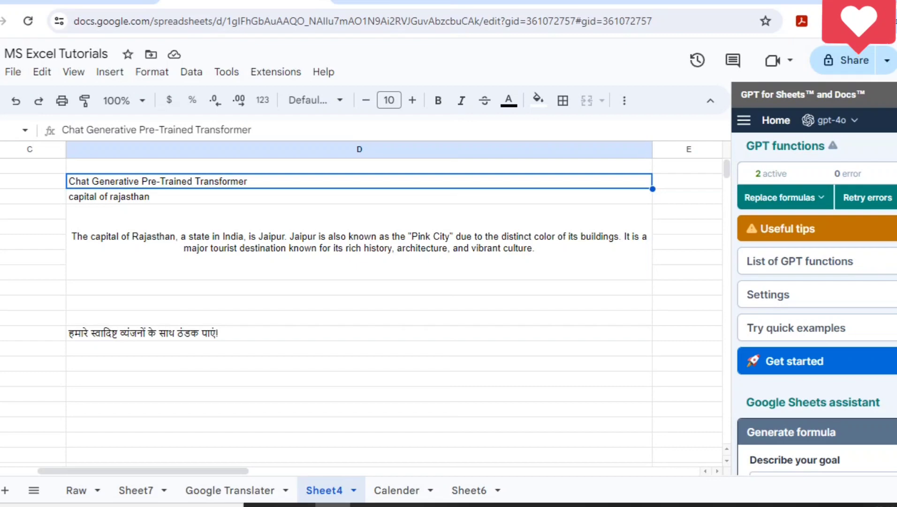
left_click(800, 261)
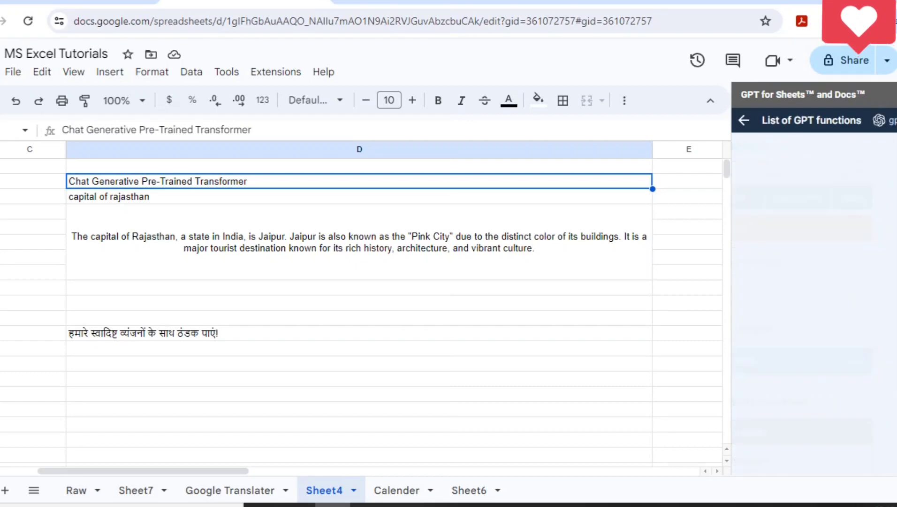
left_click(817, 153)
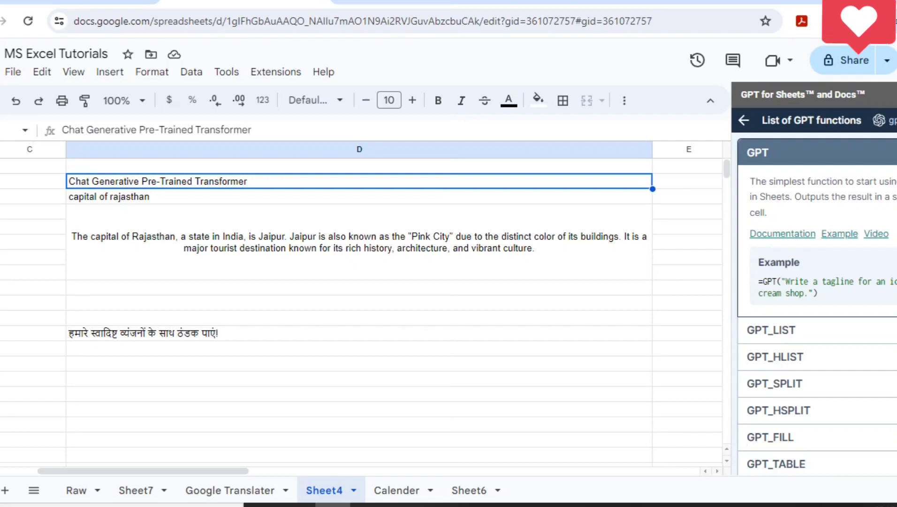
Step: Change the prompt in cell D3 to "capital of india" for the GPT formula in the merged cell below
left_click(347, 197)
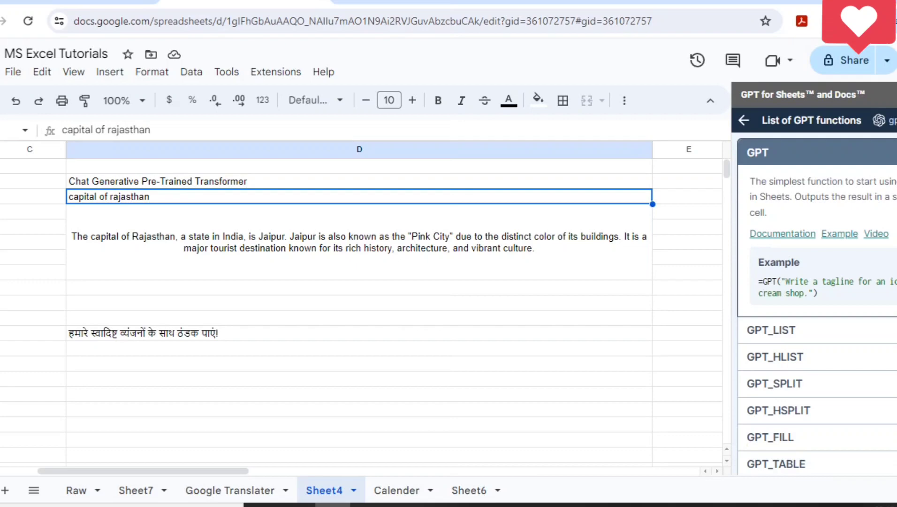
double_click(133, 130)
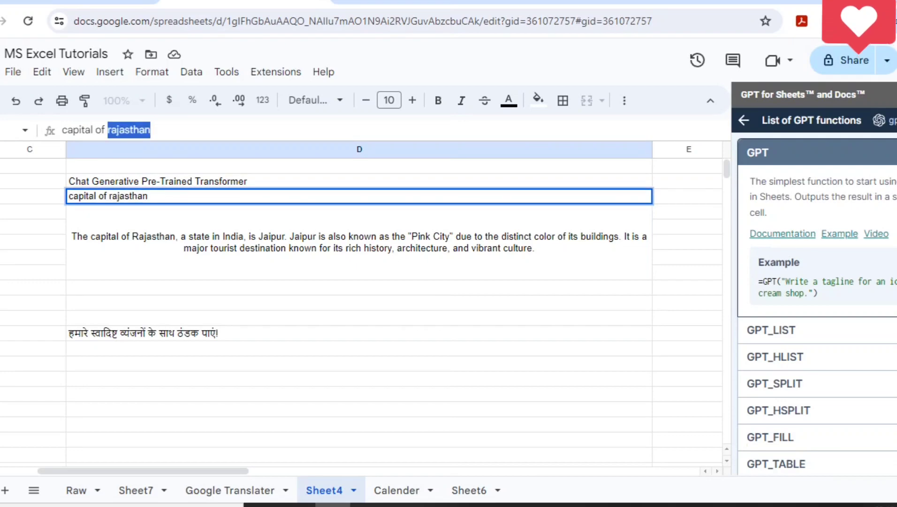
type("india")
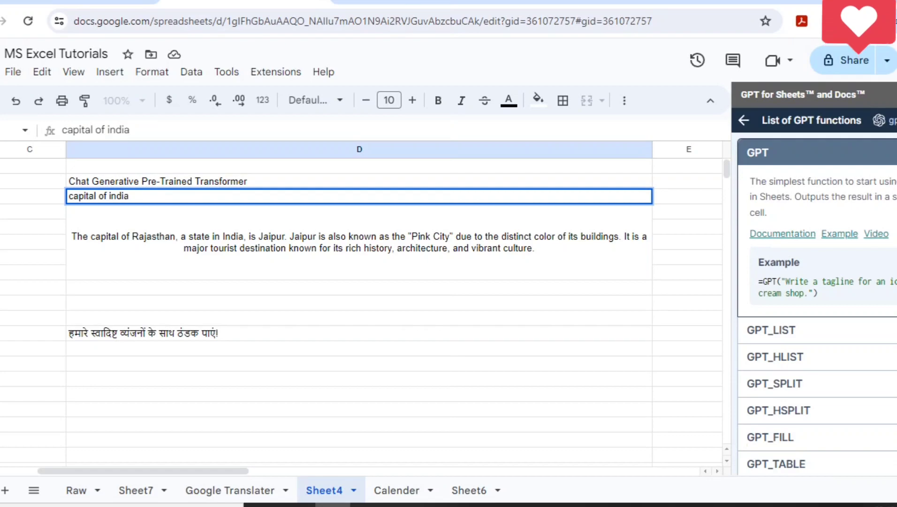
key("Return")
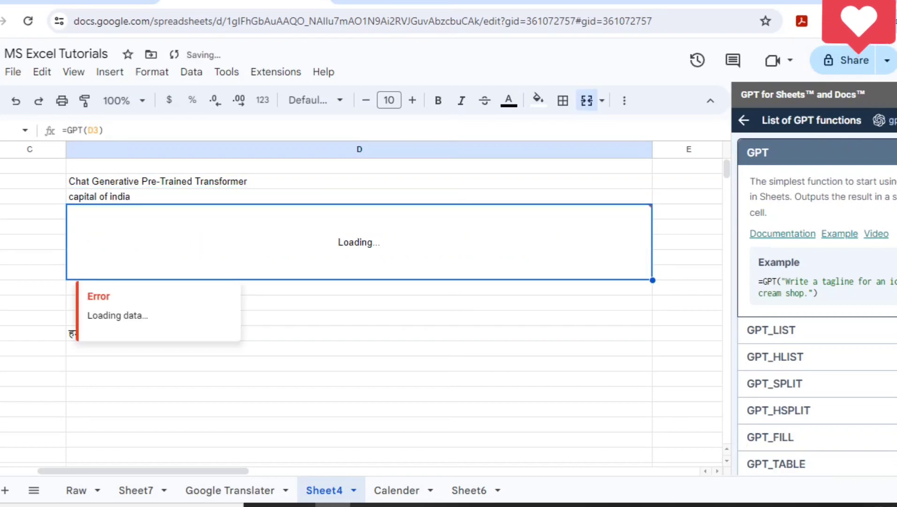